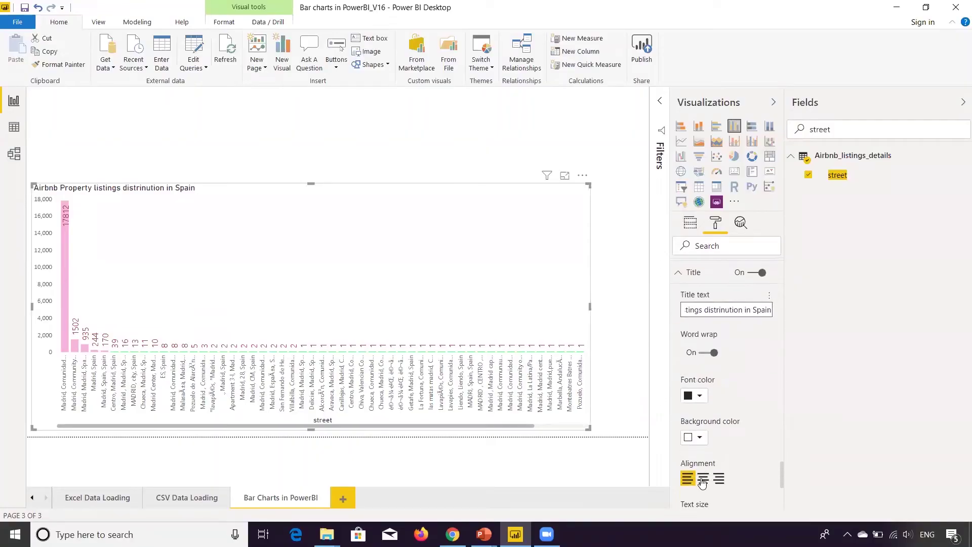
Center the chart title, color it maroon, and set its text size to 22.
left_click(702, 480)
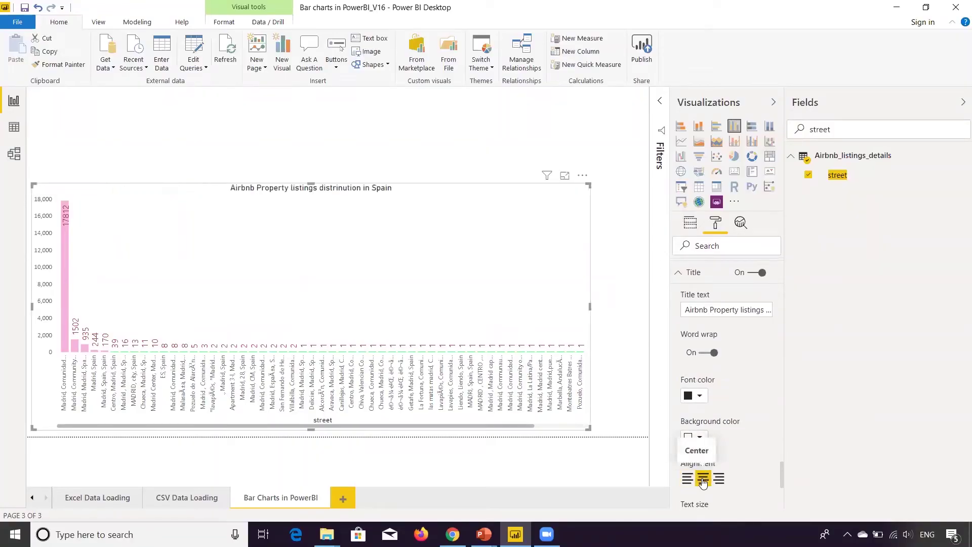
left_click(701, 397)
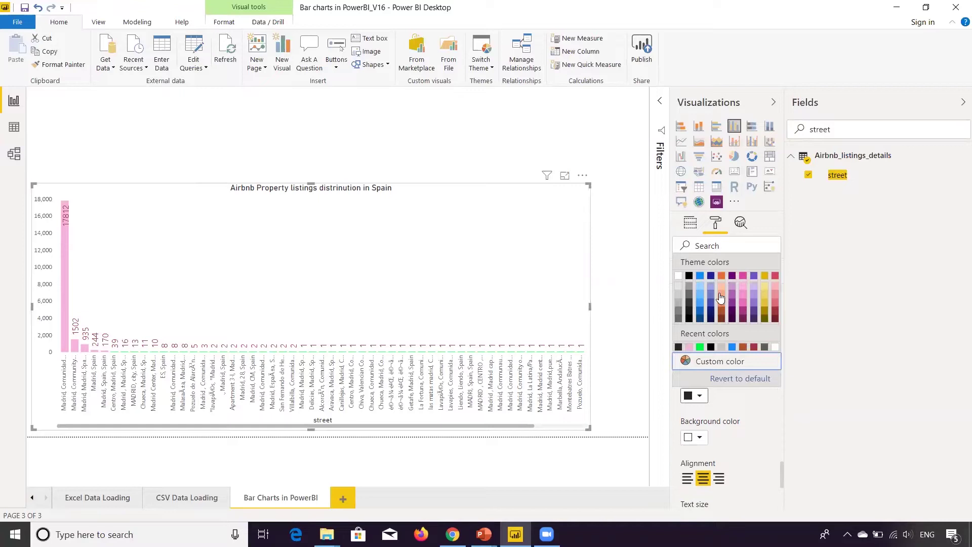
left_click(775, 314)
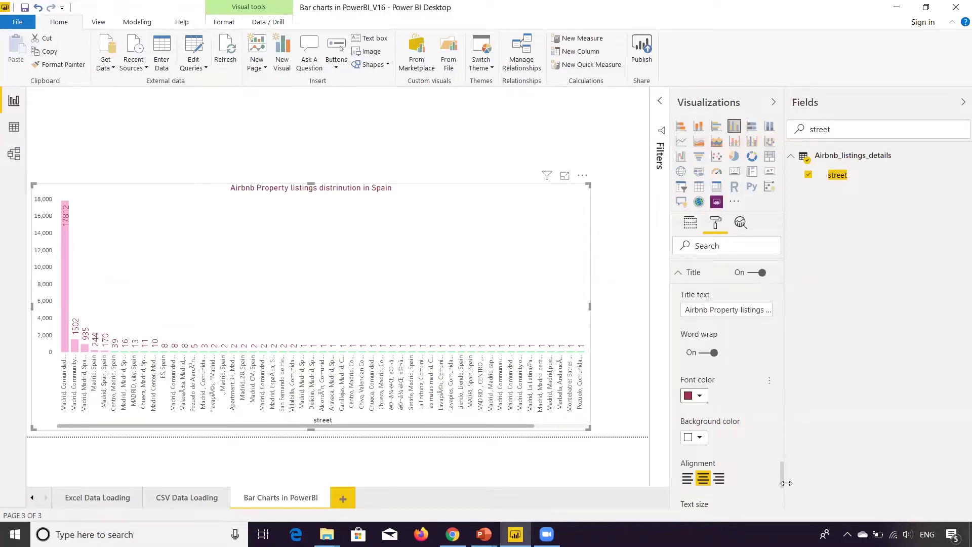
scroll(782, 473, "down", 3)
double_click(691, 348)
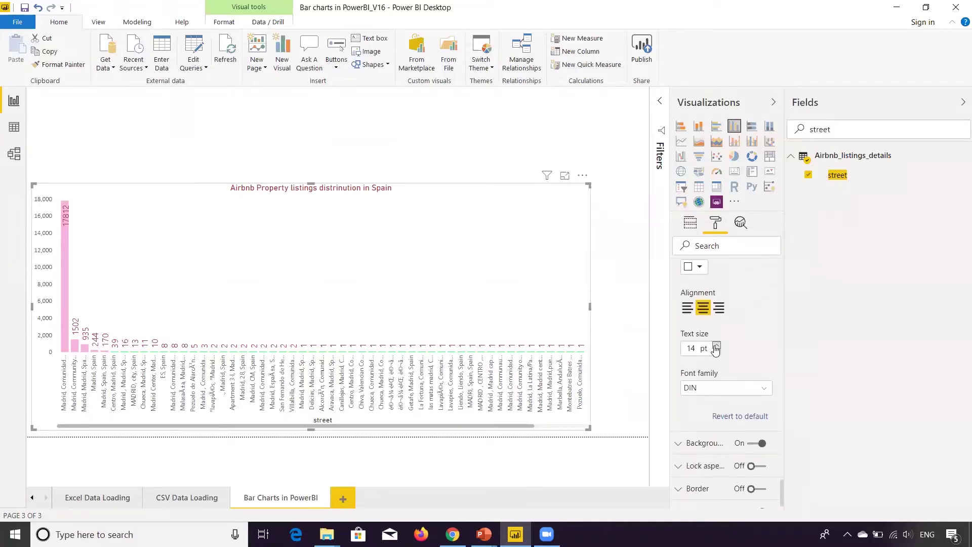
type("22")
left_click(335, 236)
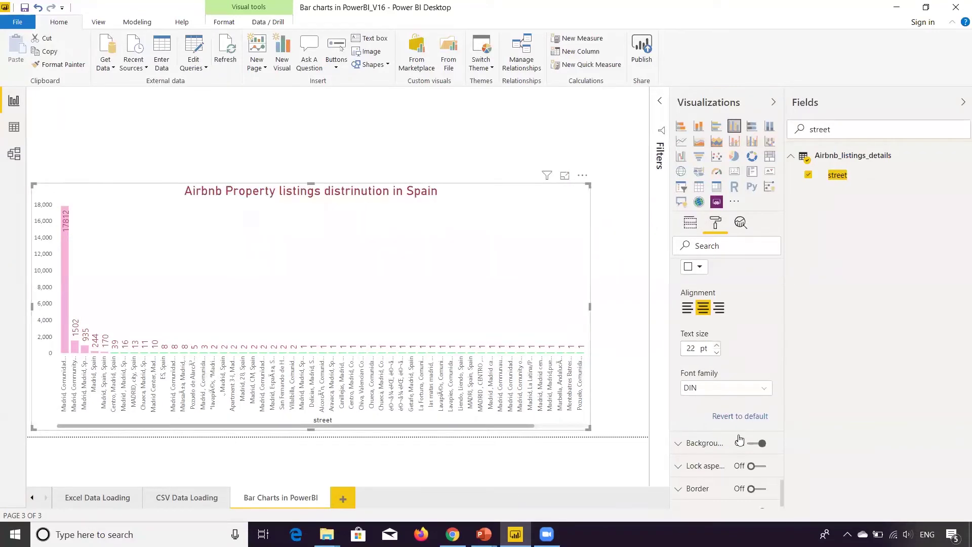
Correct 'distrinution' to 'distribution' in the chart title text.
scroll(784, 499, "up", 6)
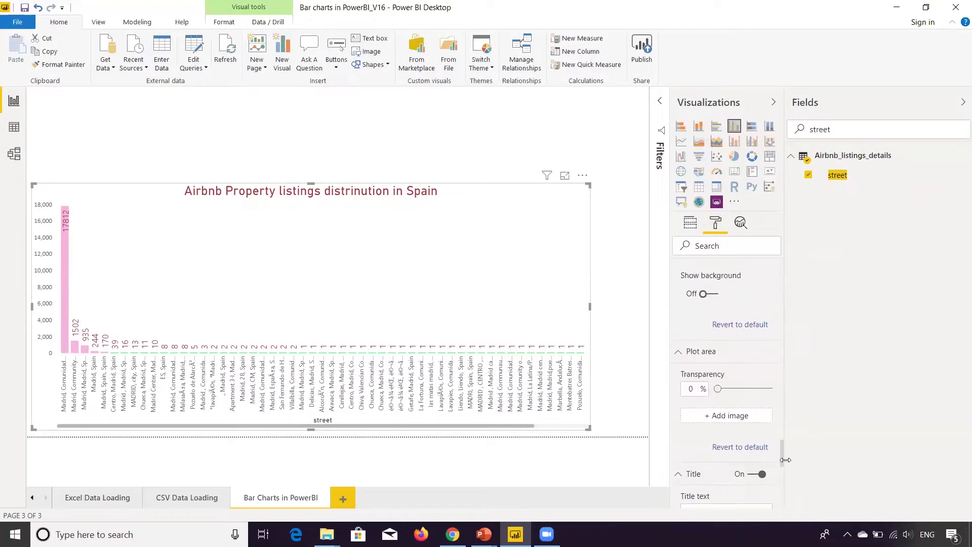
scroll(780, 453, "down", 2)
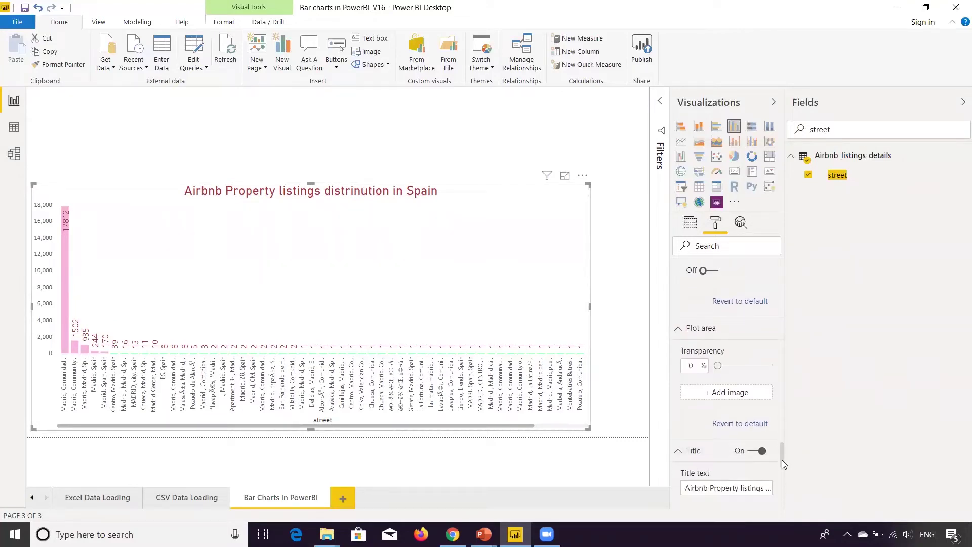
left_click(748, 451)
key("BackSpace")
type("bu")
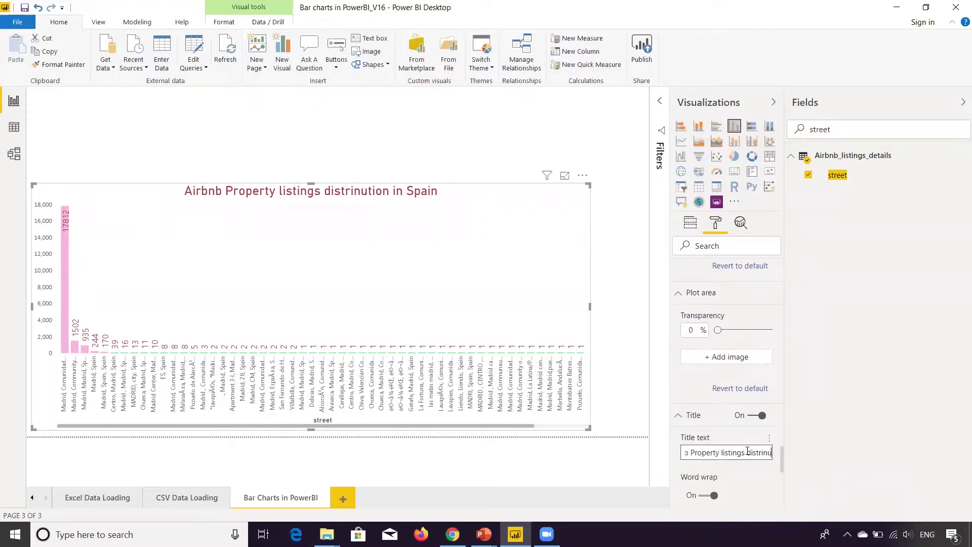
key("Right")
key("Right")
key("Right")
key("Right")
key("Right")
key("Right")
key("Right")
key("Right")
key("Right")
key("Right")
key("Right")
key("Right")
key("Right")
Toggle the chart background off and on, then choose pale yellow from the palette.
left_click_drag(784, 459, 784, 490)
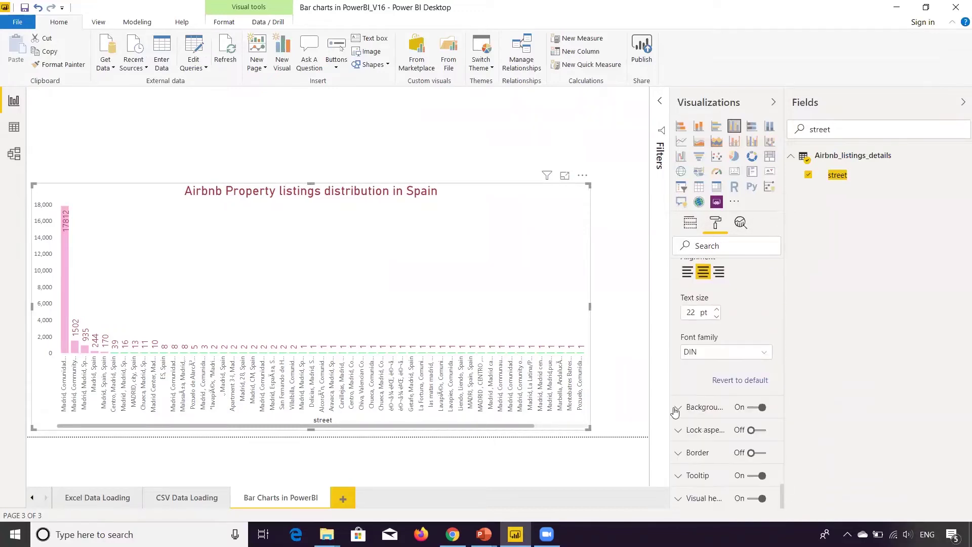
left_click(751, 409)
left_click(757, 407)
left_click(679, 409)
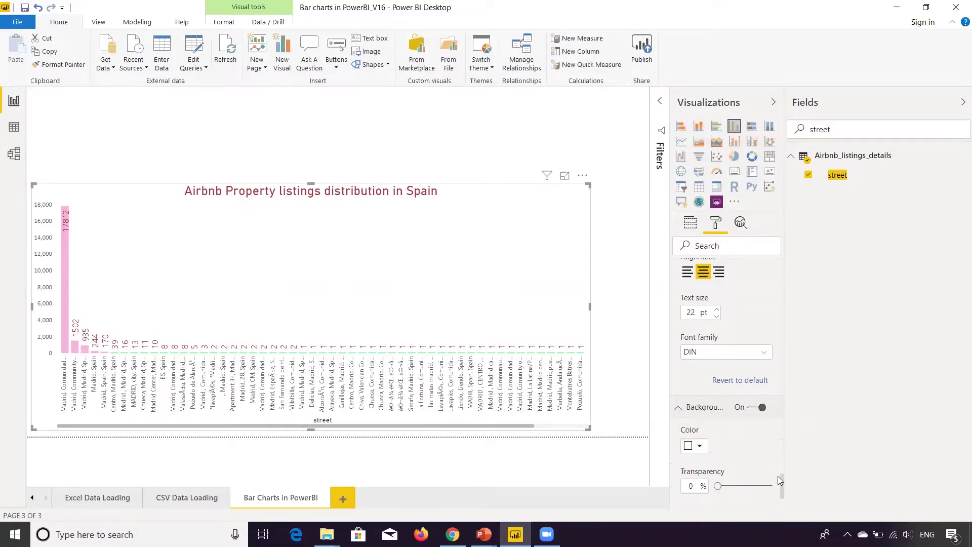
left_click(699, 446)
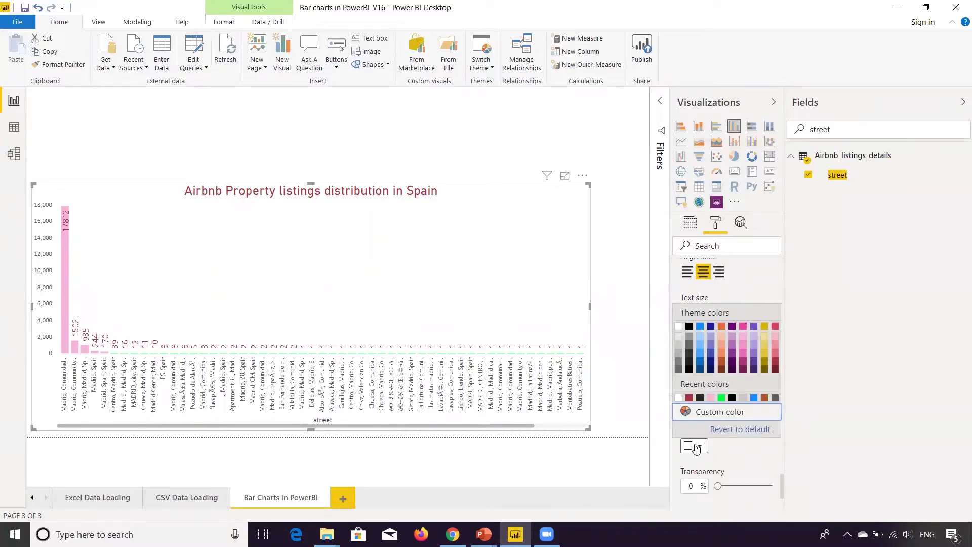
left_click(764, 337)
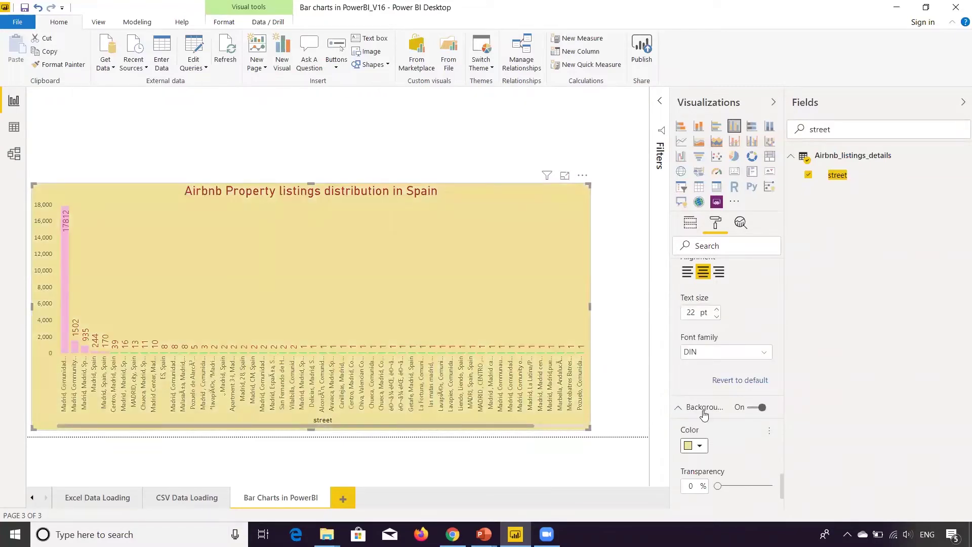
Set the chart background to a custom pale yellow via the custom color picker.
left_click(699, 446)
left_click(714, 411)
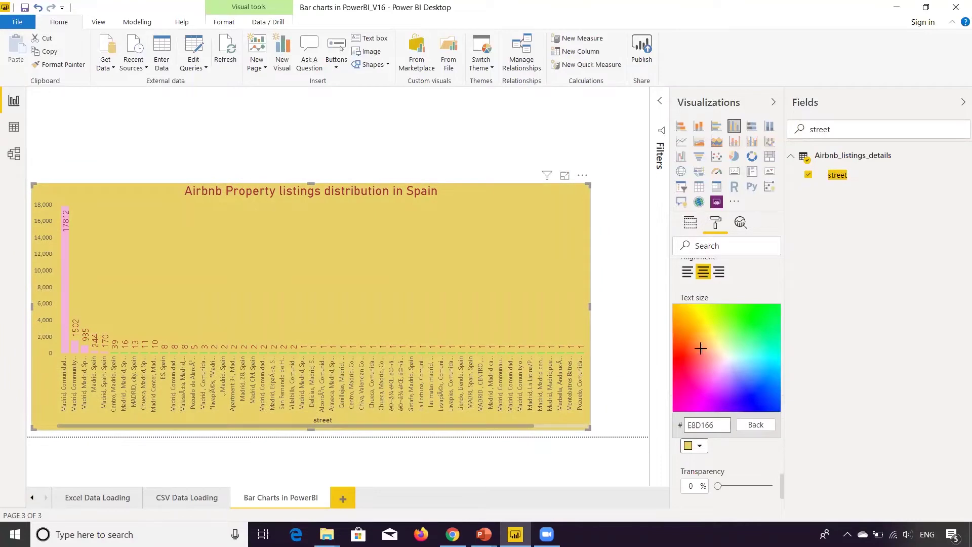
left_click(701, 315)
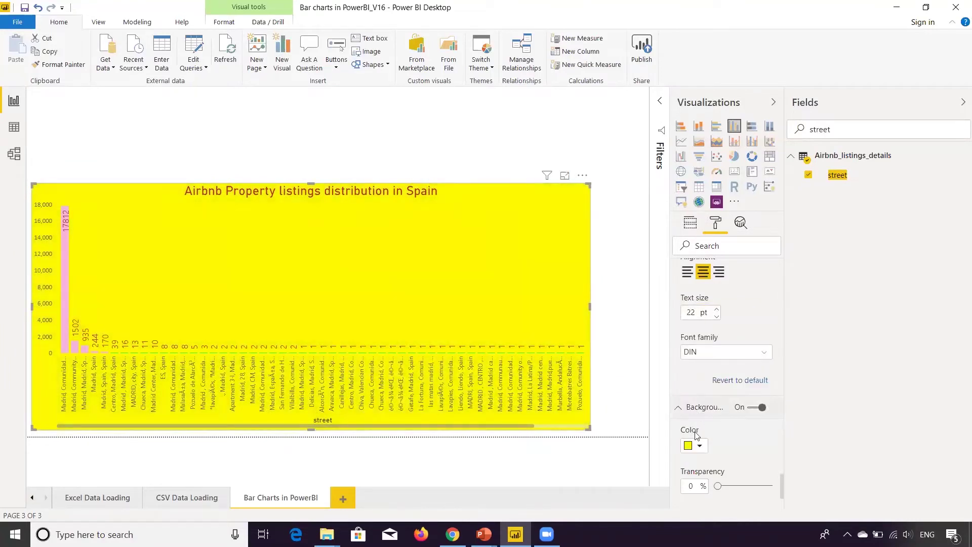
left_click(699, 447)
left_click(704, 412)
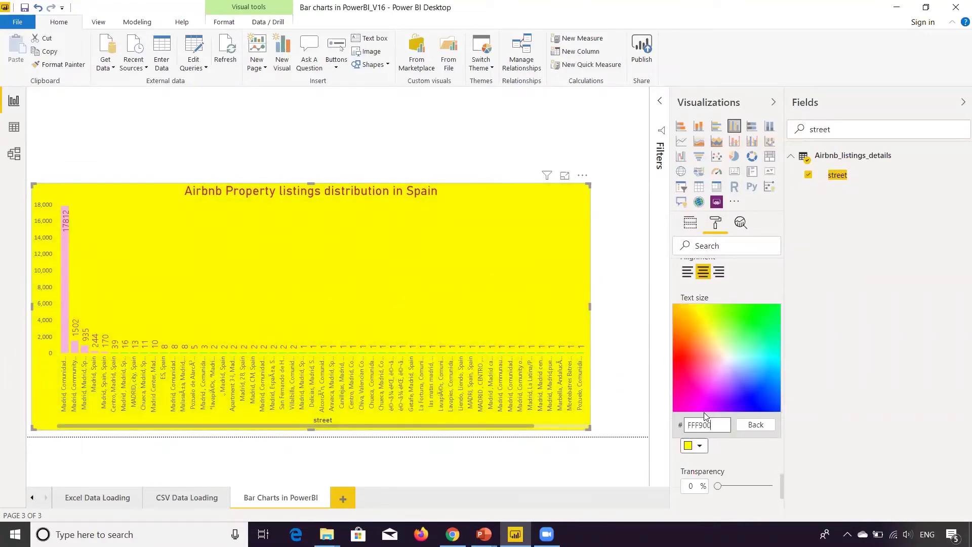
left_click(726, 356)
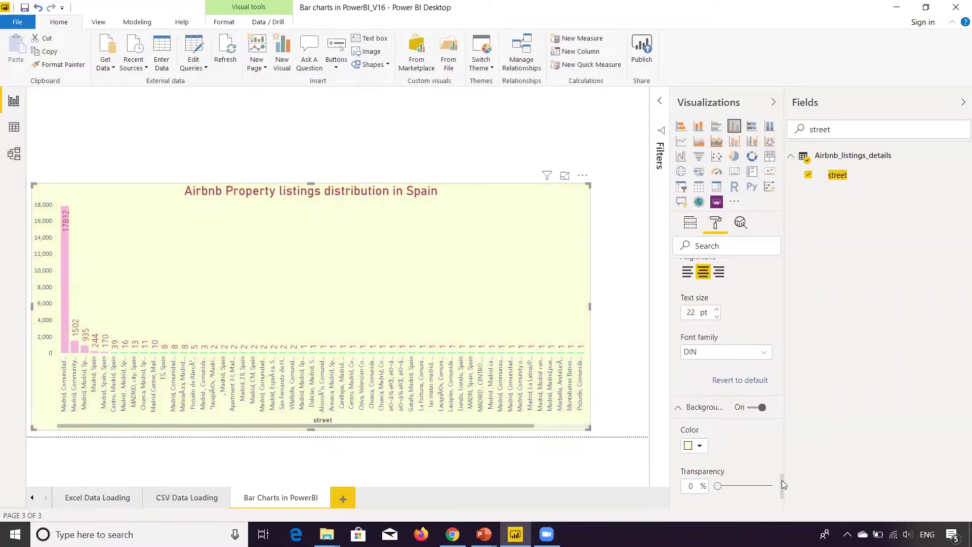
left_click_drag(782, 480, 781, 499)
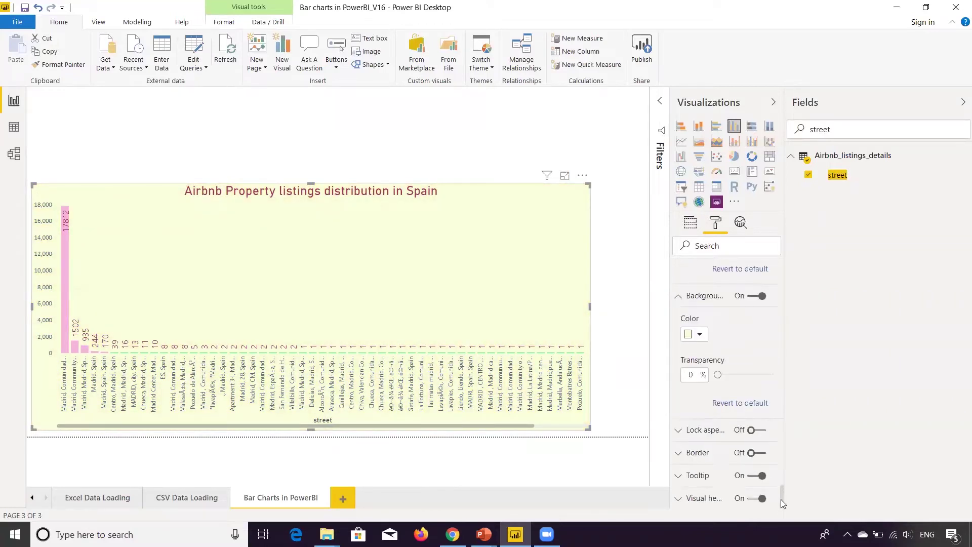
Turn on Lock aspect so the chart keeps its proportions.
left_click(705, 435)
left_click(763, 437)
left_click(753, 430)
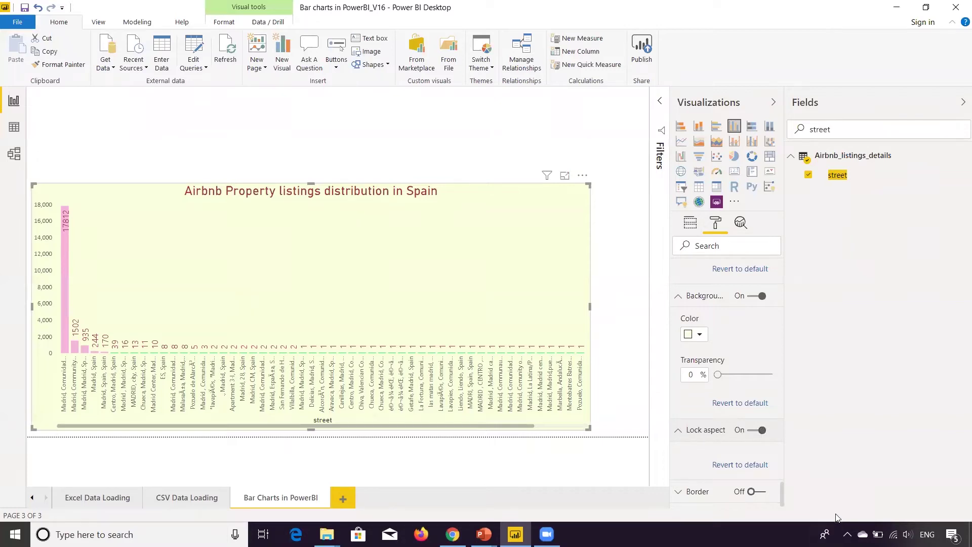
left_click(678, 431)
Add a border around the chart and set its color to dark navy.
left_click(679, 452)
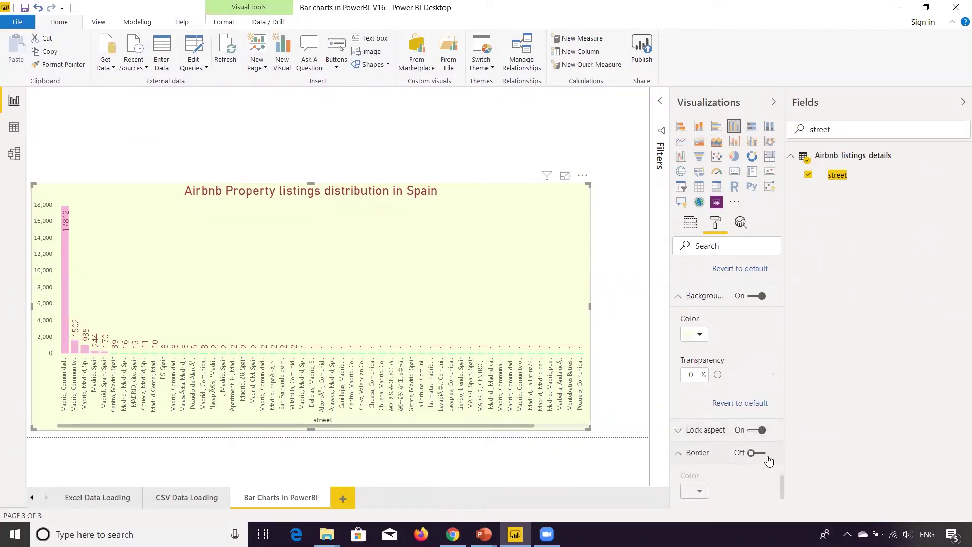
left_click(759, 453)
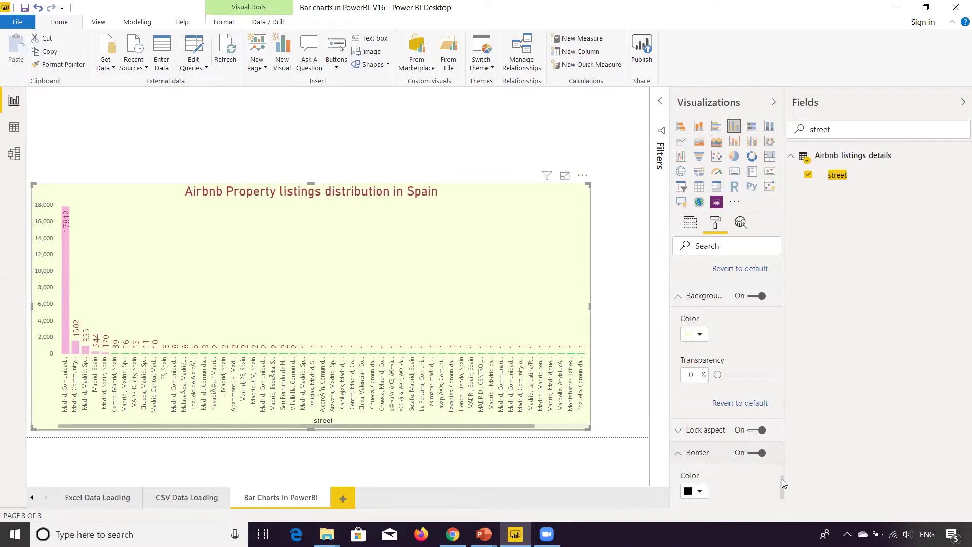
left_click_drag(782, 479, 782, 492)
left_click(559, 172)
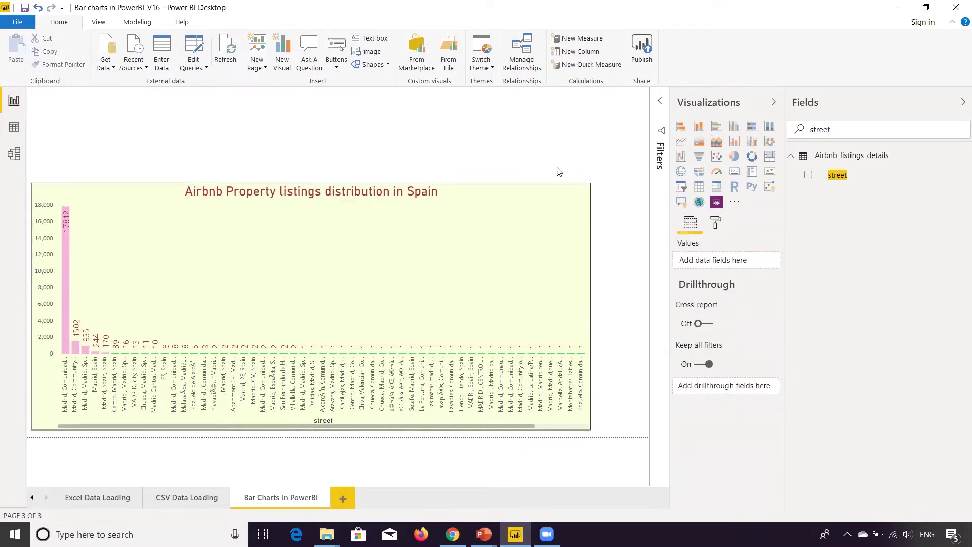
left_click(482, 269)
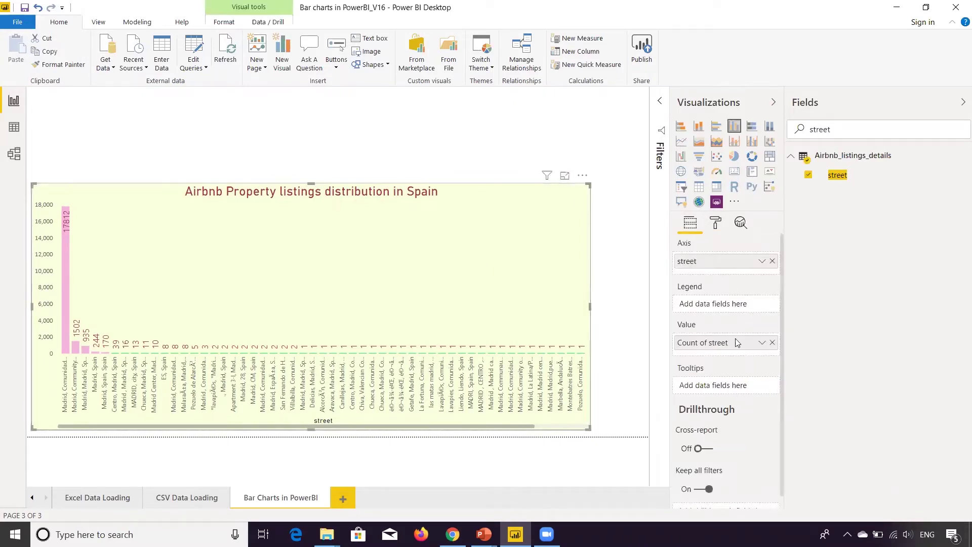
left_click(715, 225)
left_click(693, 381)
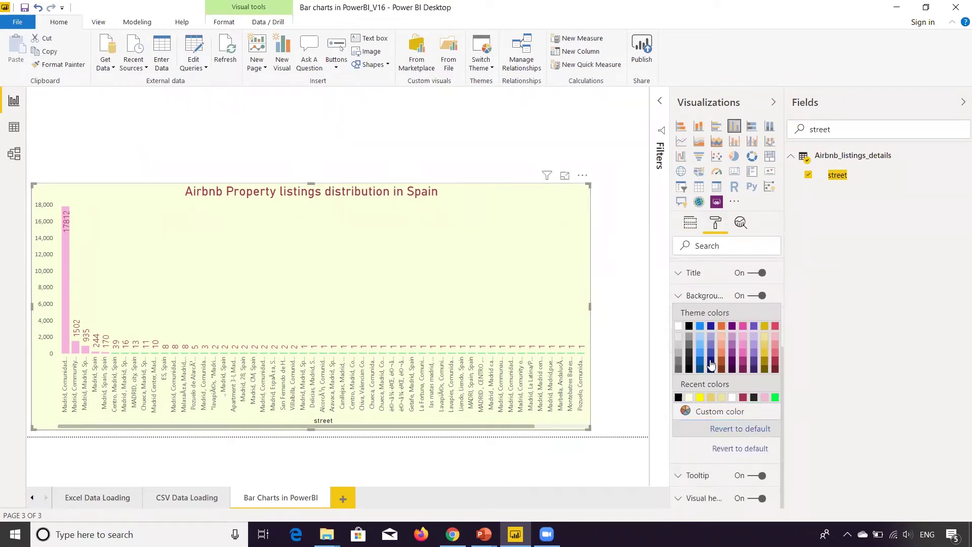
left_click(711, 366)
left_click(610, 174)
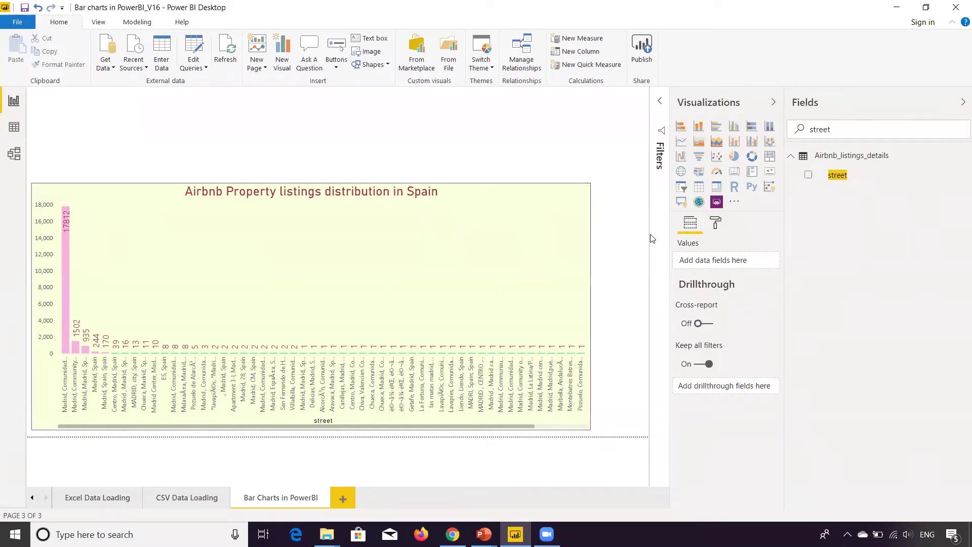
left_click(551, 270)
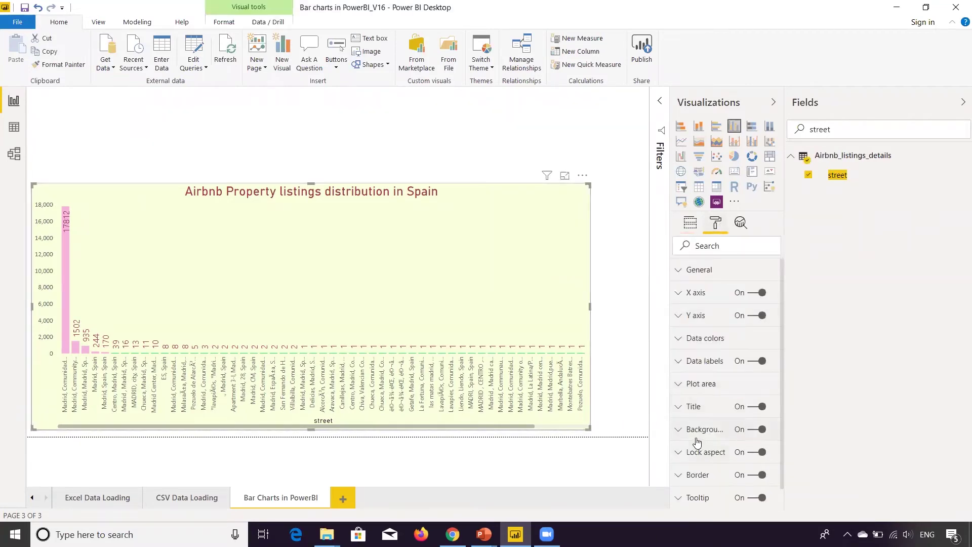
scroll(782, 439, "down", 1)
left_click(681, 476)
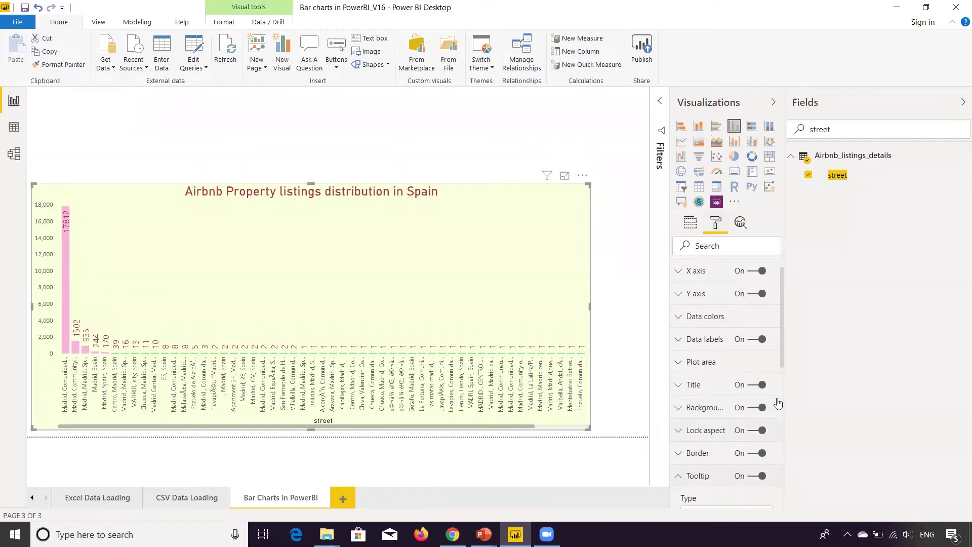
left_click_drag(784, 349, 786, 420)
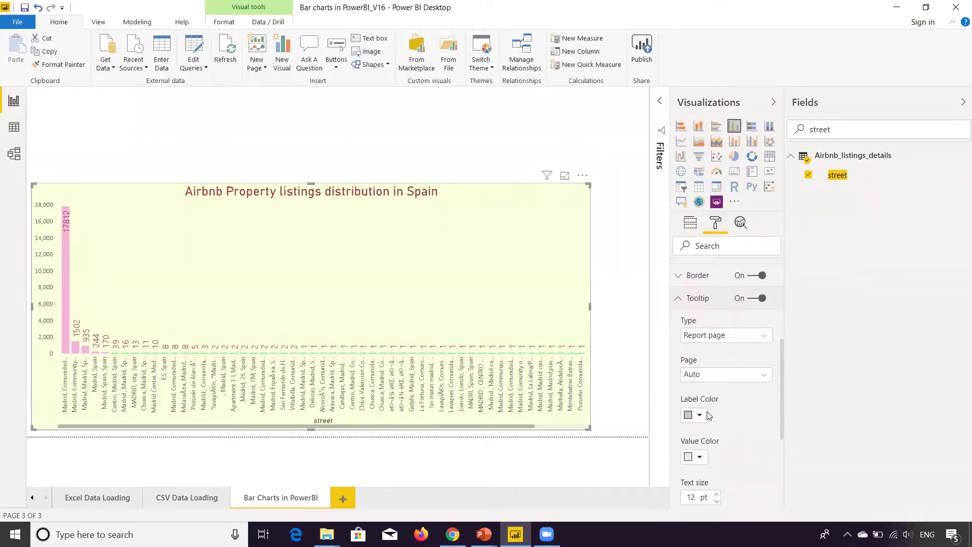
mouse_move(64, 327)
left_click(757, 298)
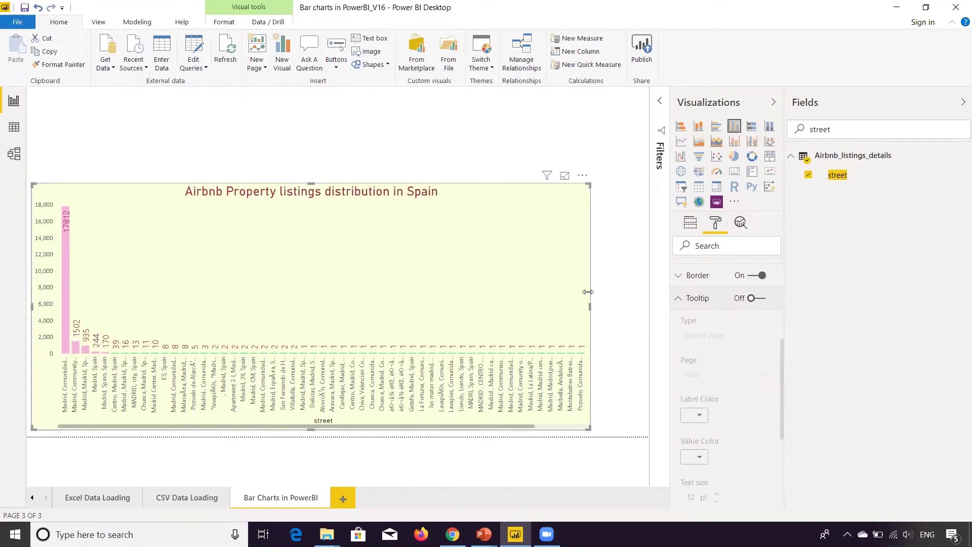
left_click(761, 300)
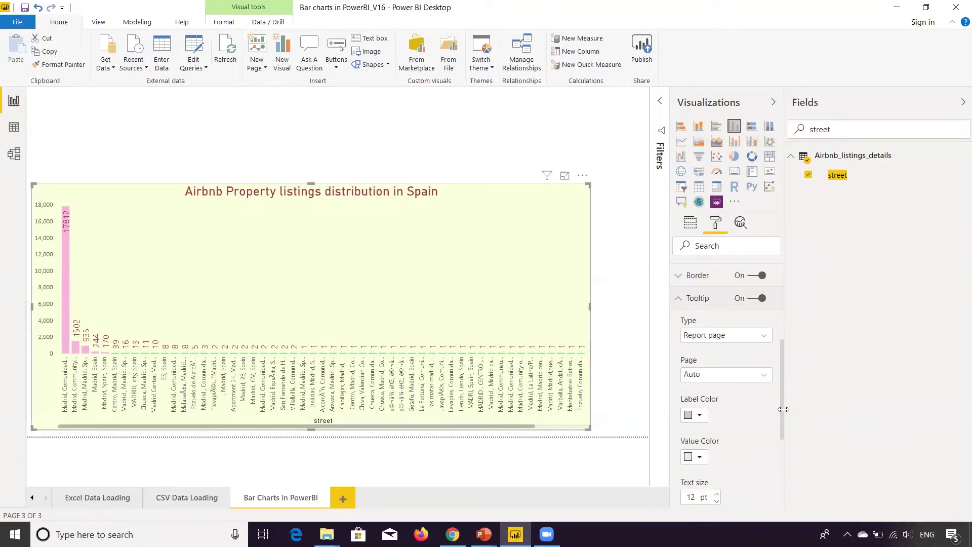
left_click_drag(784, 410, 782, 505)
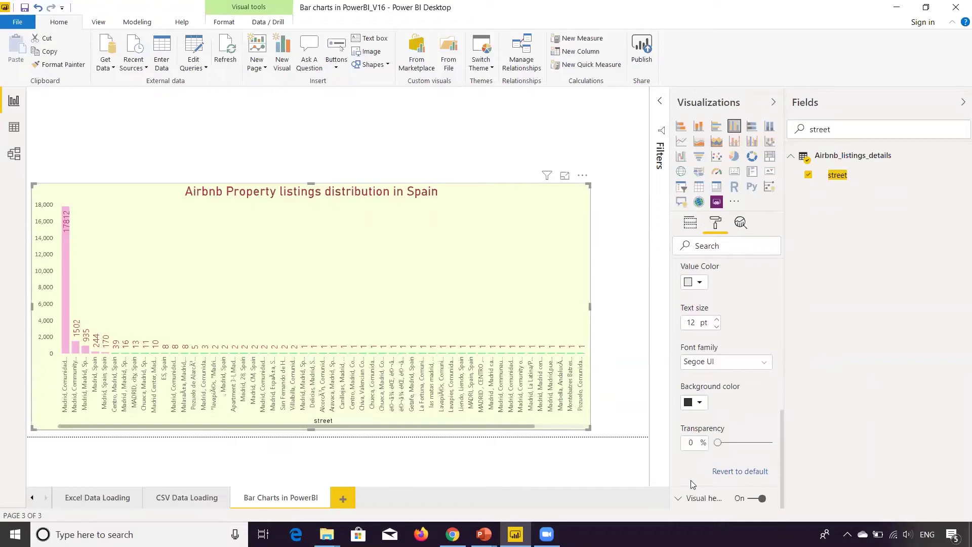
scroll(770, 393, "down", 3)
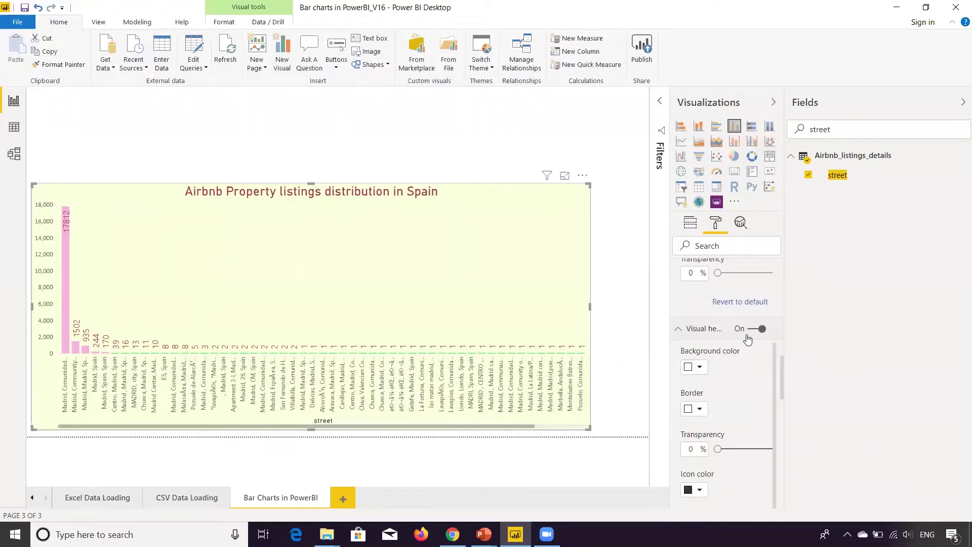
left_click(759, 329)
left_click(760, 330)
scroll(782, 384, "down", 5)
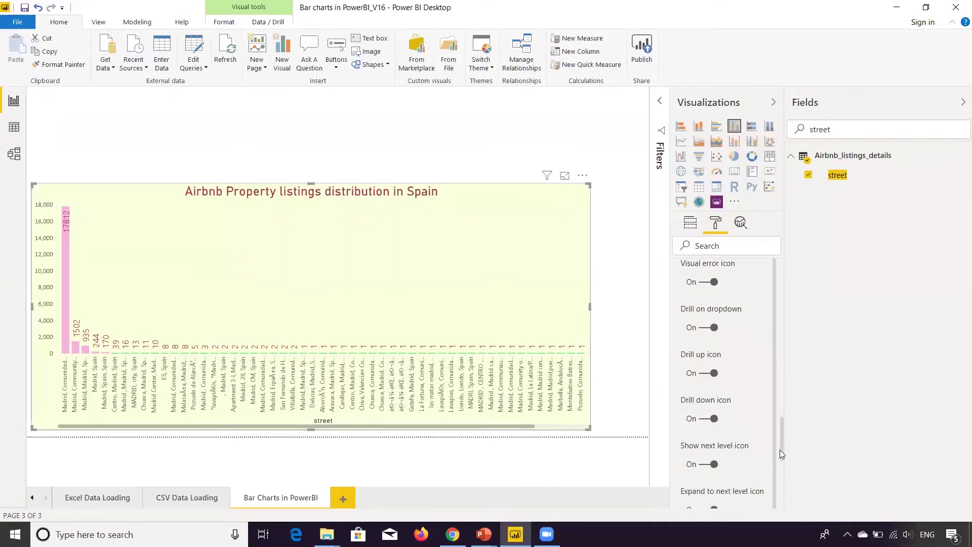
scroll(773, 391, "up", 10)
left_click(505, 143)
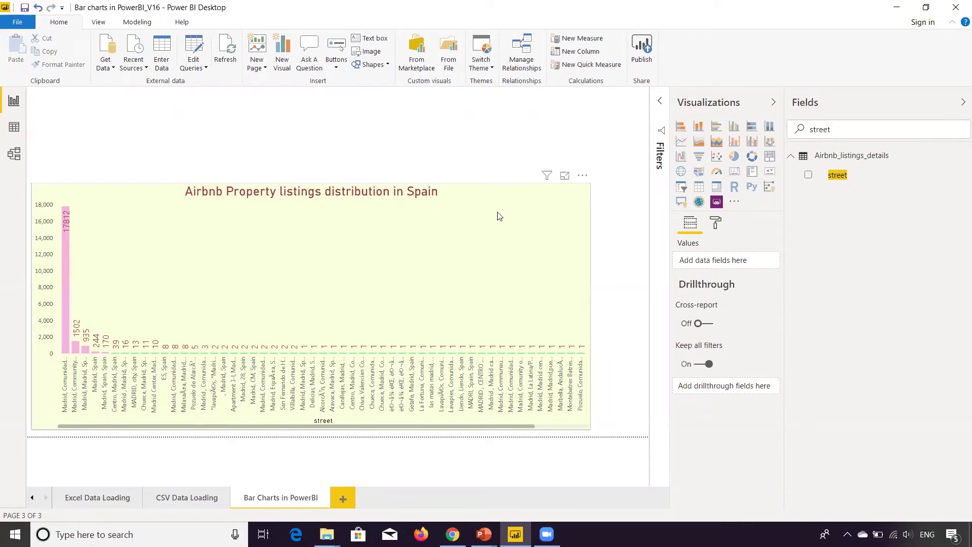
Move the chart near the page top, switch it to a clustered bar chart, and enlarge it downward.
left_click(479, 259)
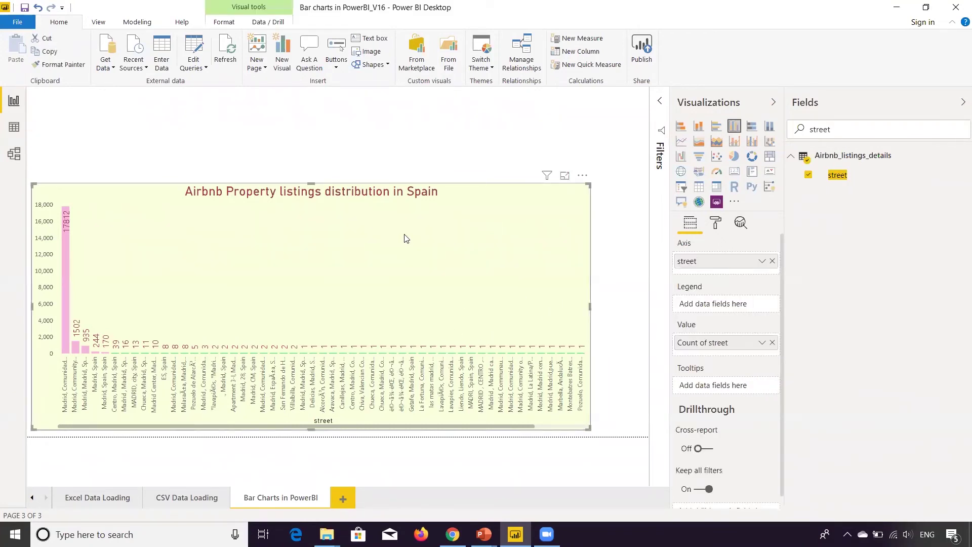
left_click_drag(405, 238, 402, 147)
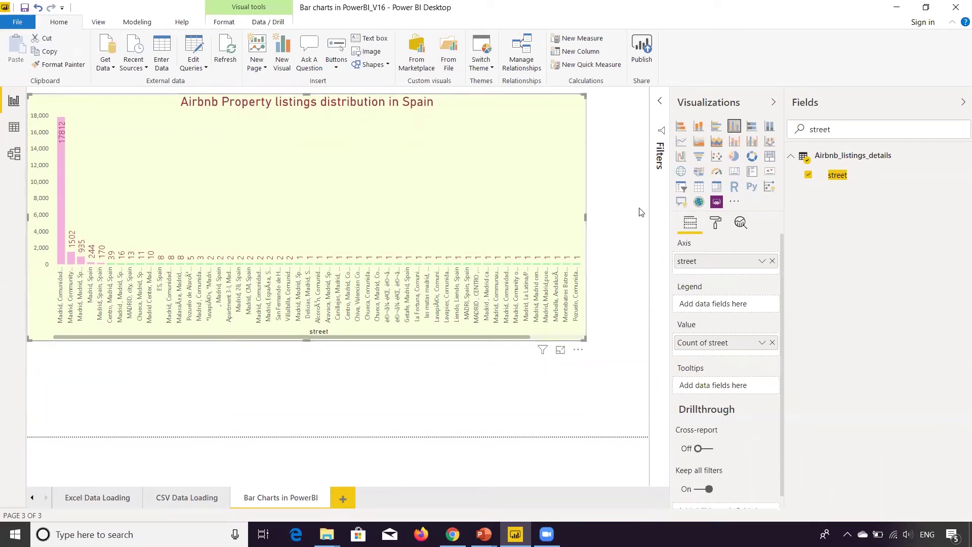
left_click(716, 126)
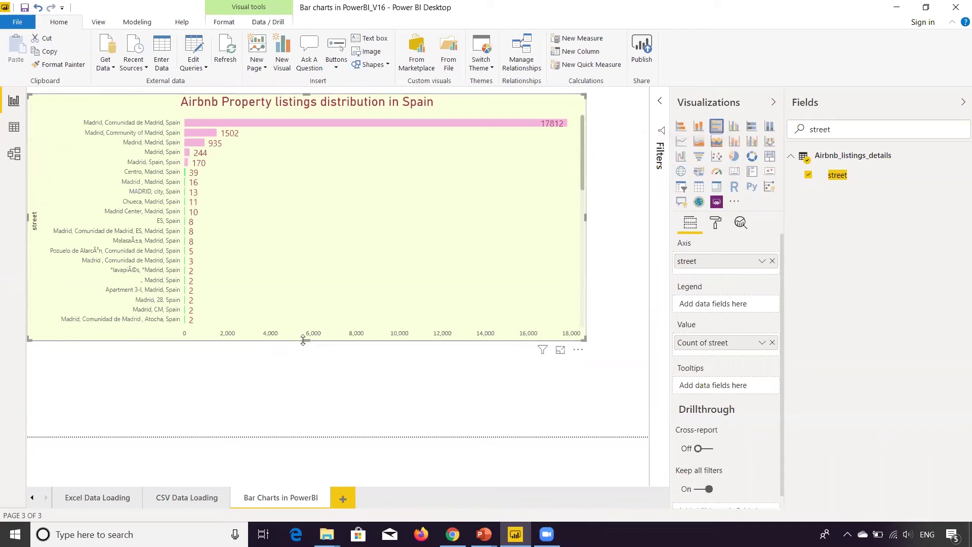
left_click_drag(306, 340, 305, 415)
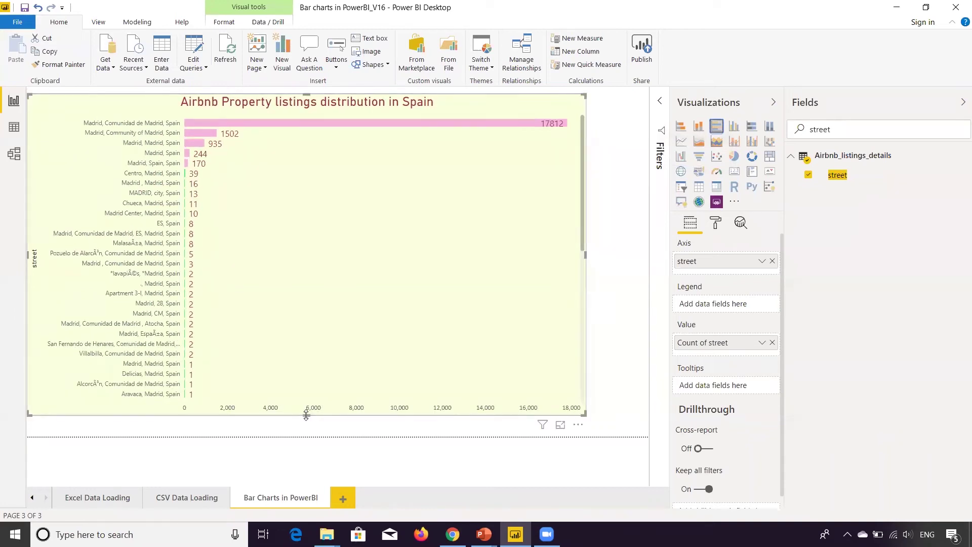
Search the fields for 's' and inspect the listings table in Data view for a property type column.
double_click(837, 130)
left_click(715, 232)
double_click(835, 127)
type("smart")
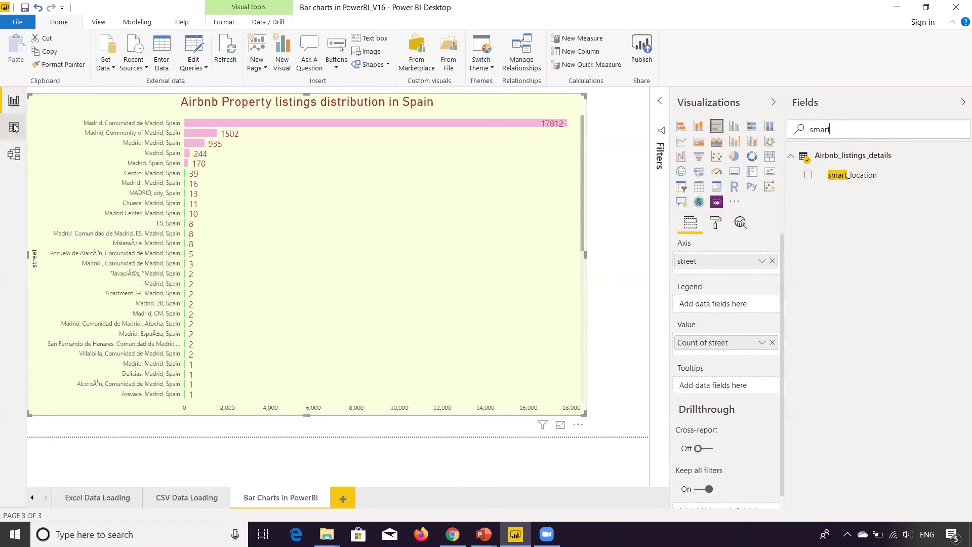
left_click(14, 127)
left_click(591, 214)
left_click_drag(366, 505, 412, 494)
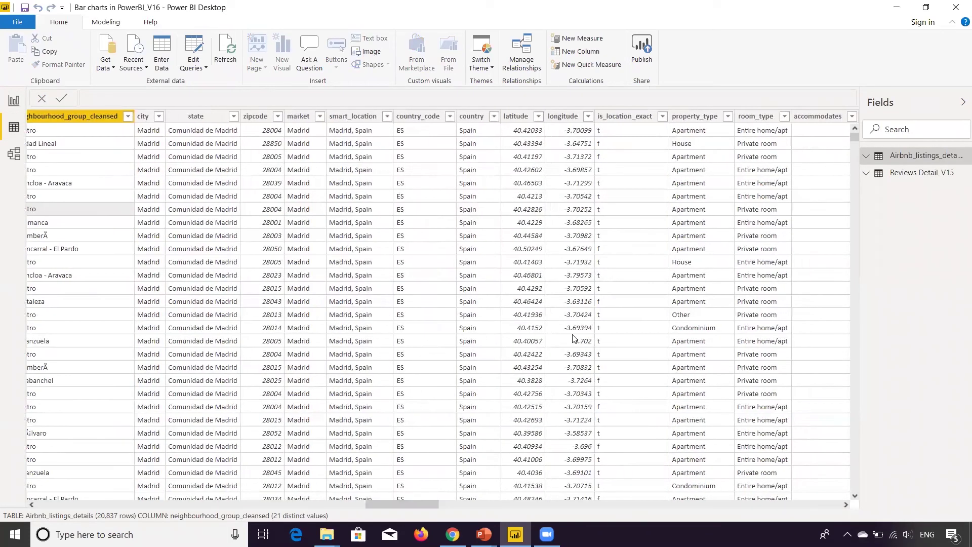
left_click(14, 100)
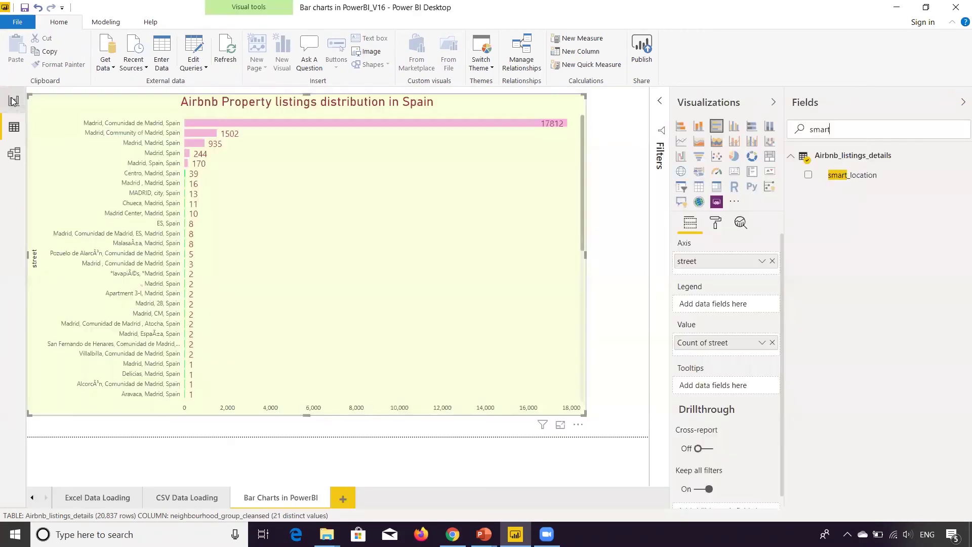
Search fields for 'property' and drag property_type into the chart's Legend.
double_click(849, 131)
type("prop")
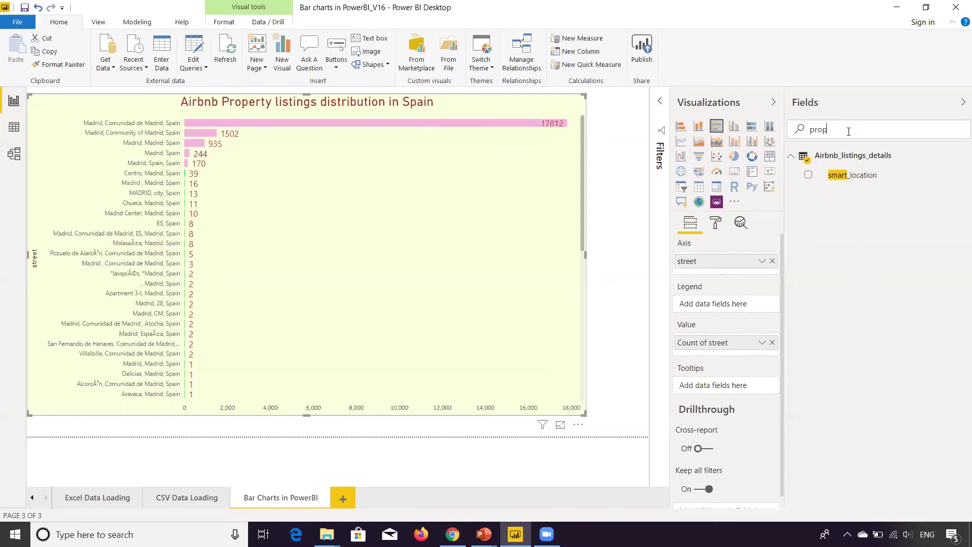
type("erty")
left_click_drag(852, 175, 733, 308)
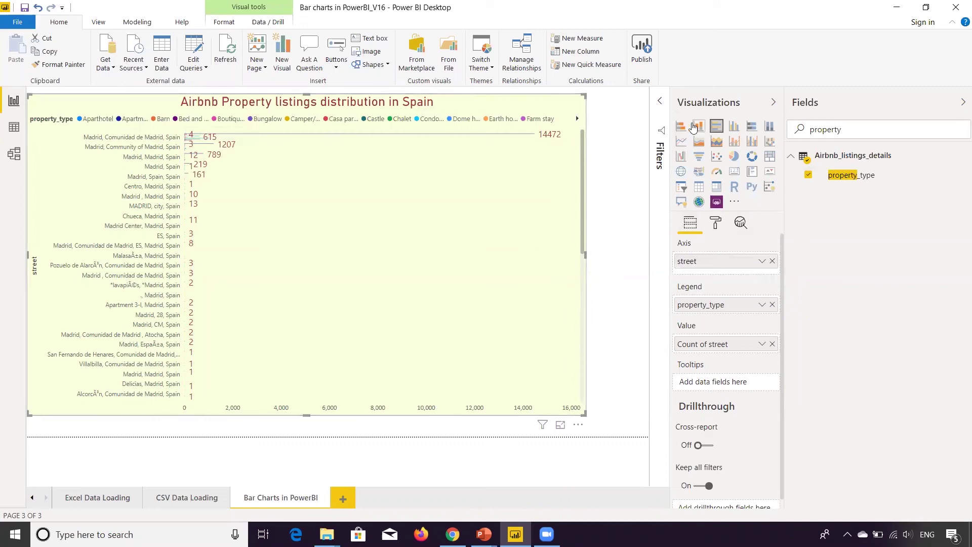
Switch the visual to a stacked bar chart so each street's bar splits by property_type.
left_click(677, 129)
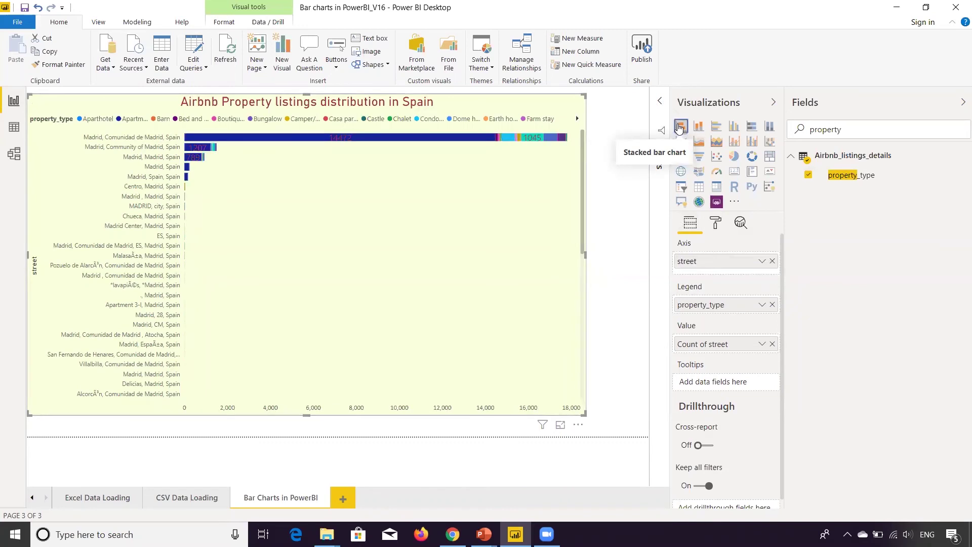
mouse_move(336, 143)
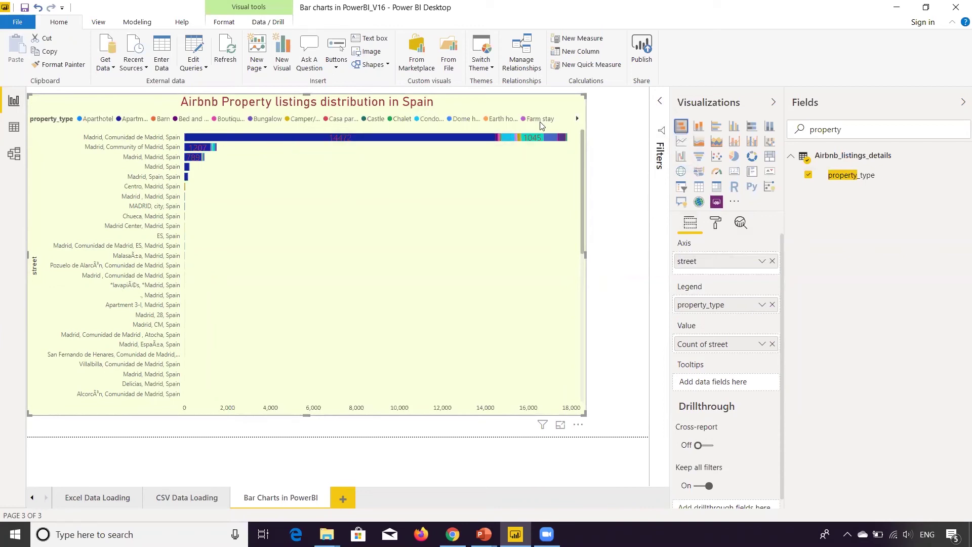
mouse_move(509, 138)
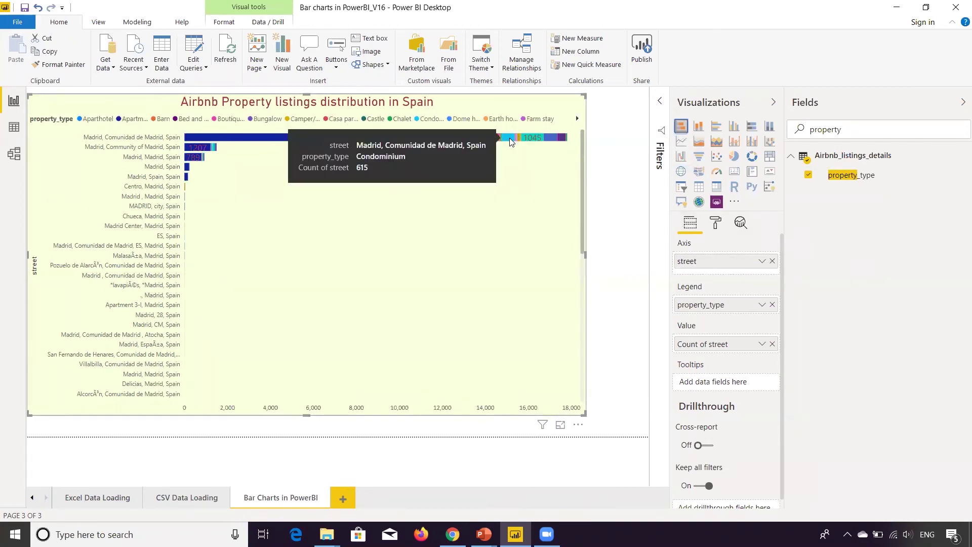